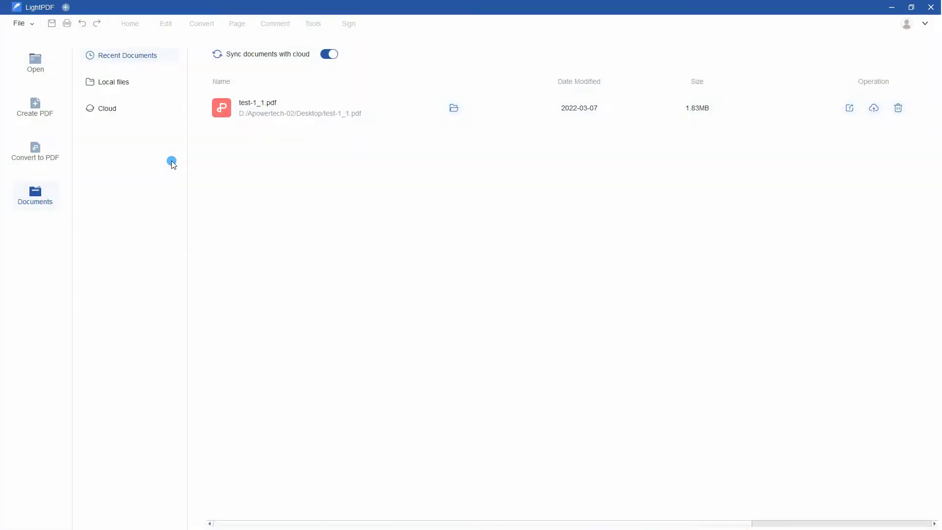
Open test-1_1.pdf from LightPDF's Recent Documents list
click(288, 115)
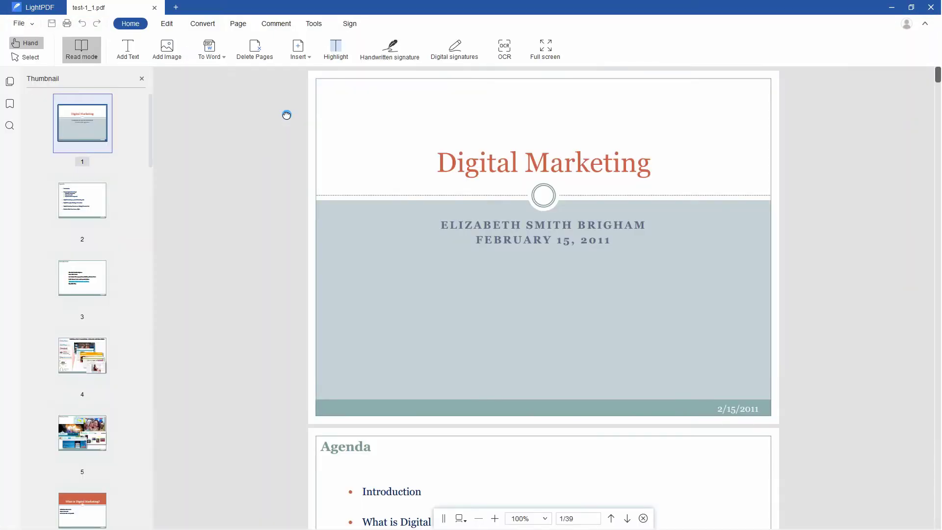
Print all 39 pages of test-1_1.pdf to ApowerPDF Printer, keeping All pages selected
click(66, 23)
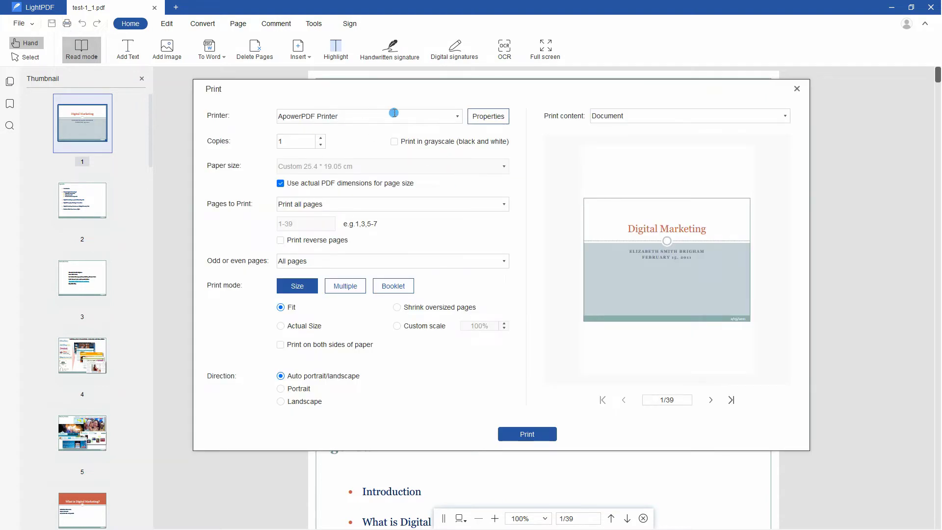
click(458, 116)
click(457, 116)
click(505, 204)
click(504, 262)
click(504, 265)
click(535, 436)
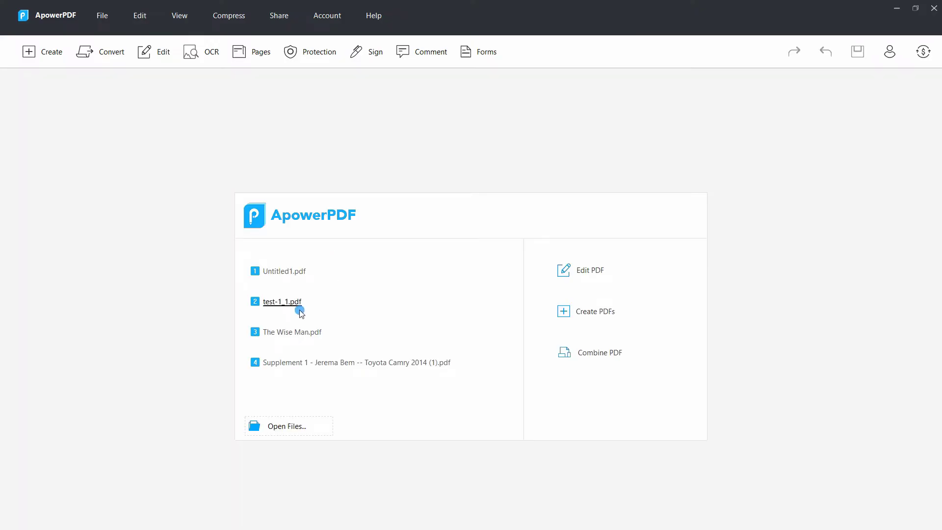
Open test-1_1.pdf from ApowerPDF's recent files and bring up File > Print
click(291, 304)
scroll(458, 208, down, 1)
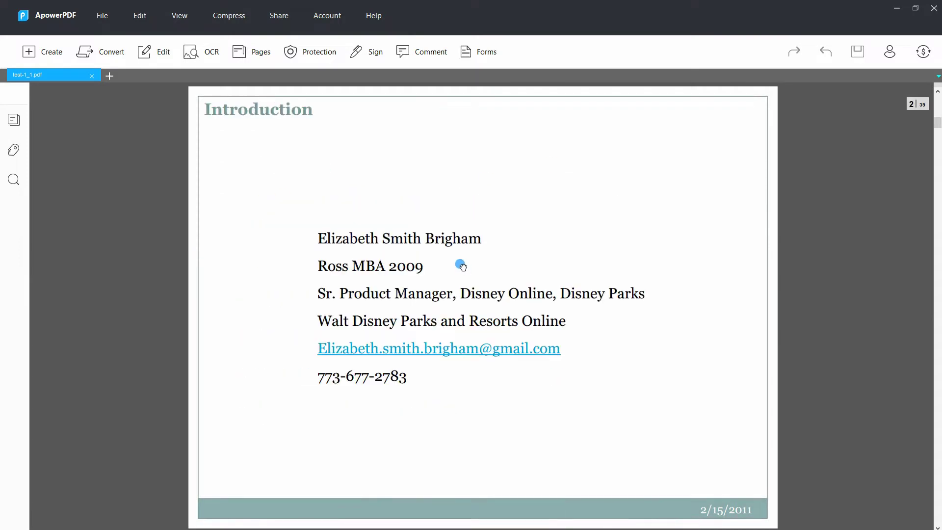
scroll(459, 206, down, 1)
scroll(464, 265, up, 2)
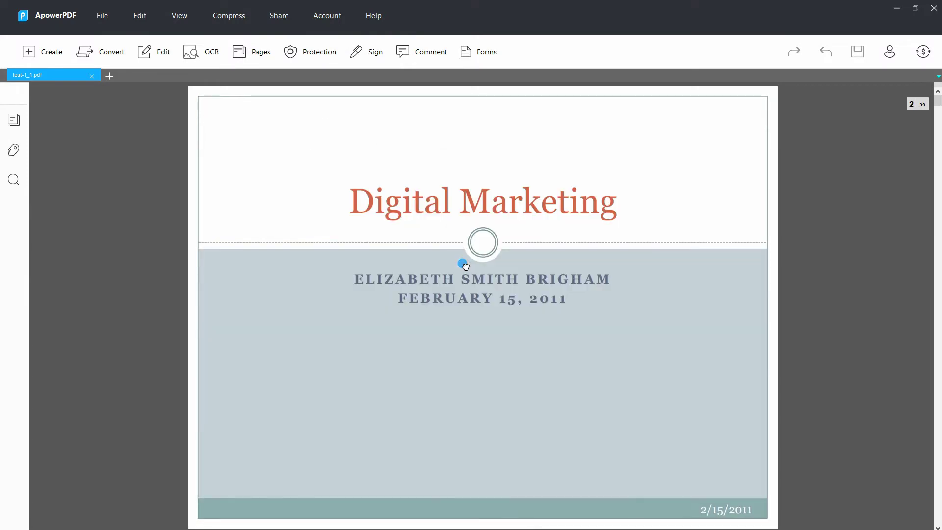
click(102, 15)
click(147, 146)
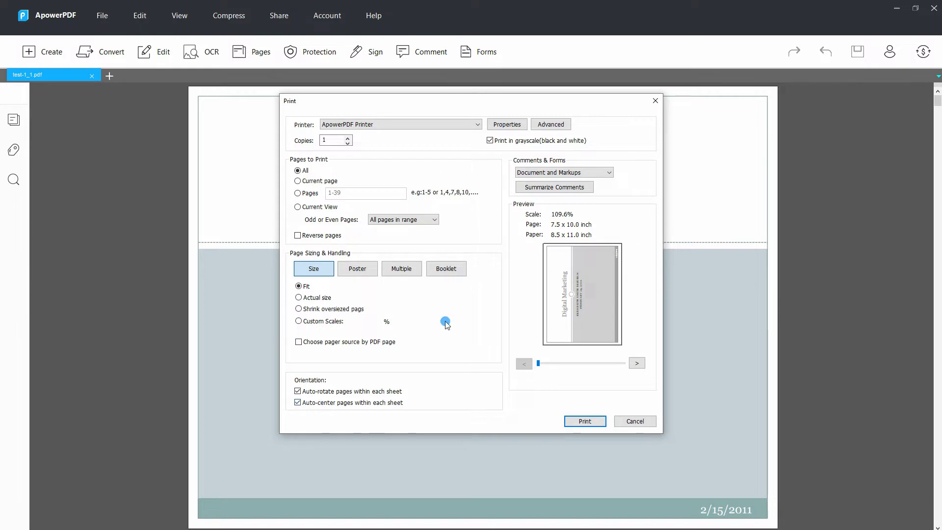
Page through the preview, turn off Print in grayscale, and print in colour
click(637, 364)
click(637, 364)
click(489, 140)
click(636, 364)
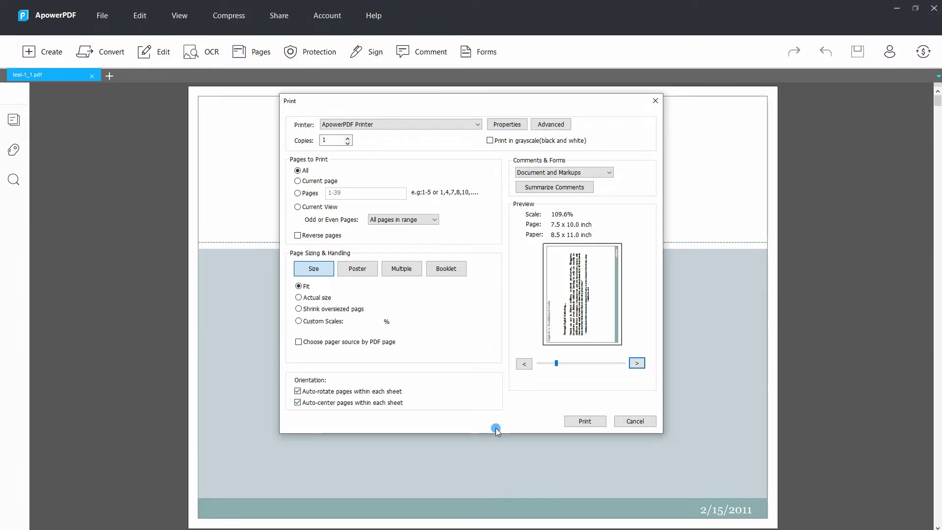
click(598, 422)
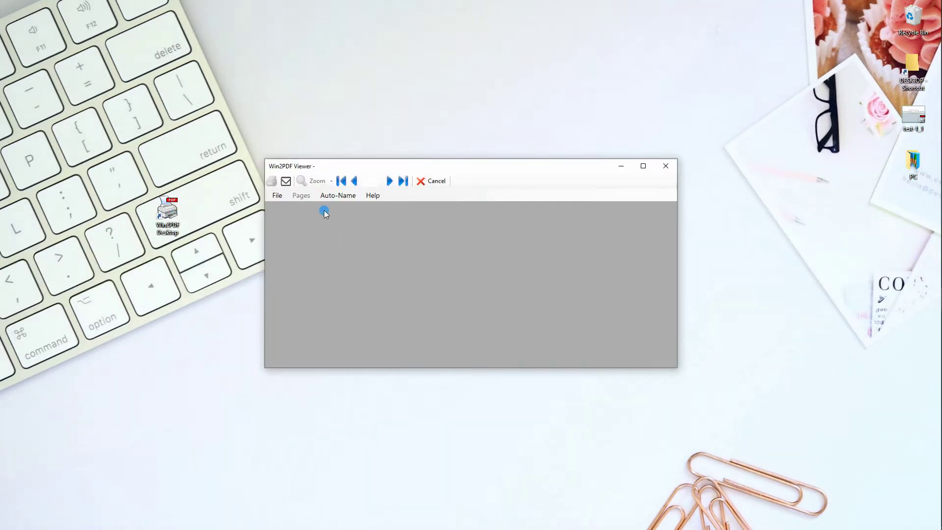
Check Win2PDF Viewer's file options, then bring up print settings for test-1_1.pdf
click(276, 195)
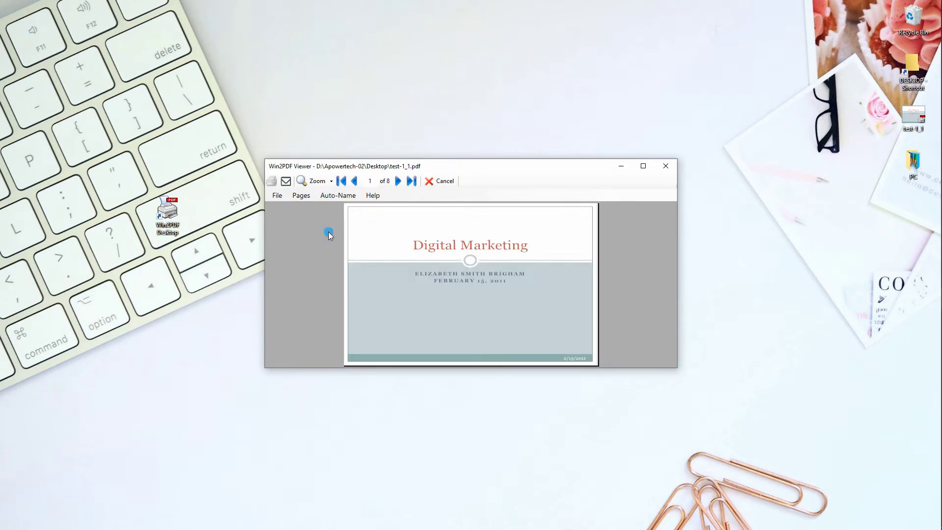
click(277, 195)
click(423, 245)
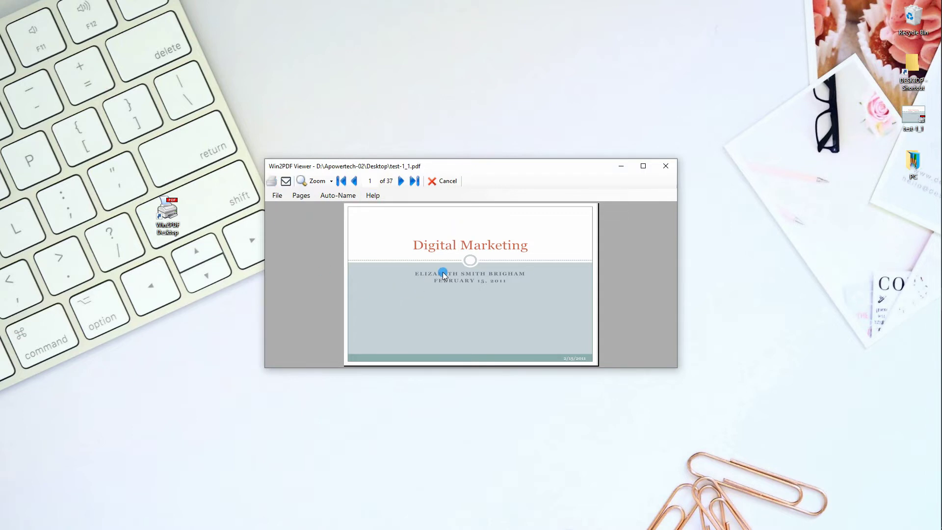
scroll(443, 268, down, 5)
scroll(444, 266, down, 2)
scroll(444, 266, down, 1)
scroll(444, 266, up, 3)
scroll(444, 266, up, 2)
click(271, 181)
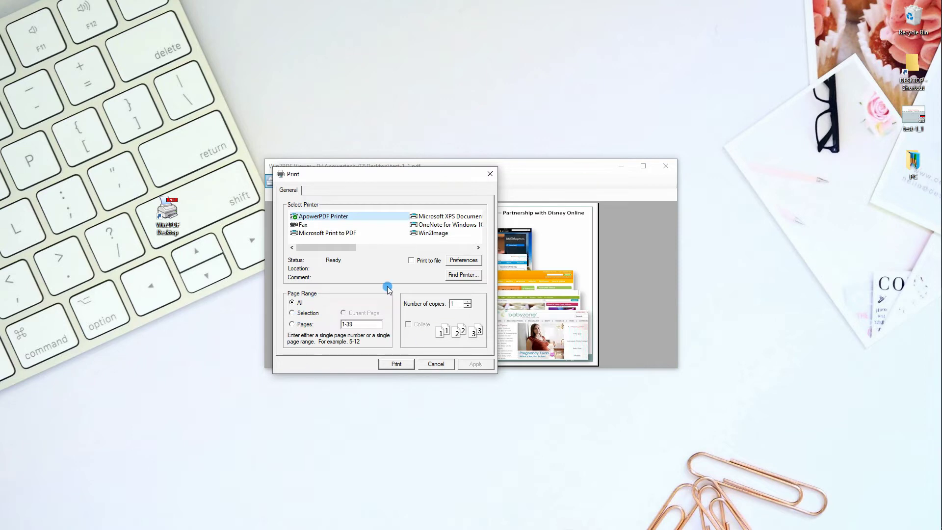
Print with ApowerPDF Printer and Page Range set to All
click(399, 364)
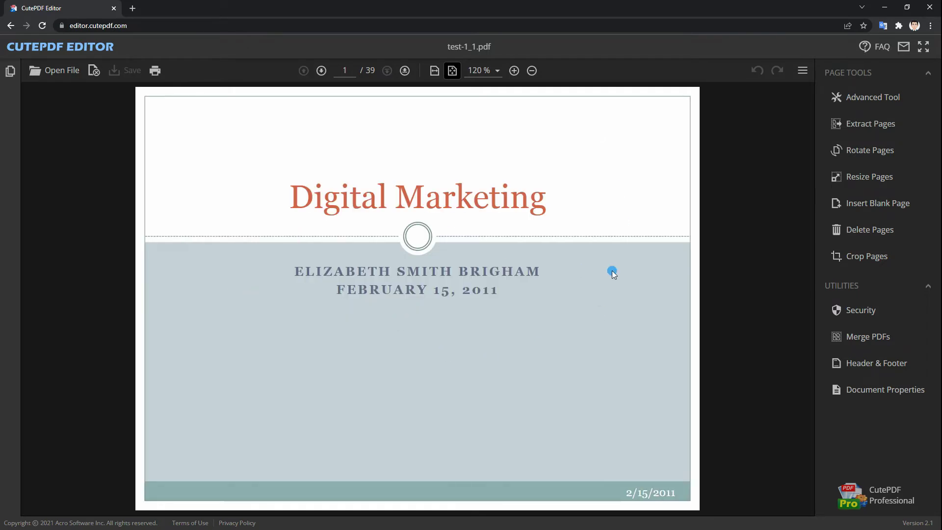
Preview the 39 printed pages, keep Save as PDF as destination, and start saving
click(156, 71)
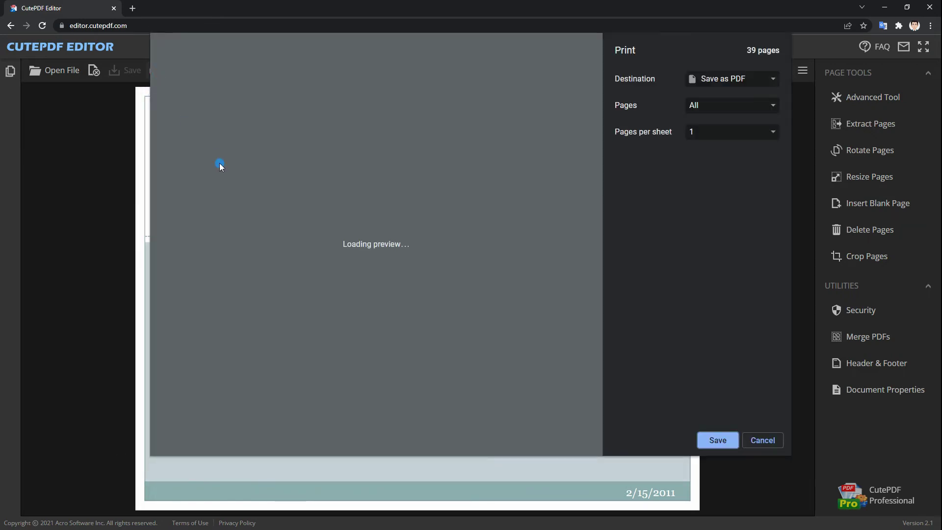
scroll(352, 242, down, 7)
scroll(353, 242, down, 2)
scroll(352, 241, down, 1)
scroll(352, 242, down, 5)
scroll(352, 238, down, 2)
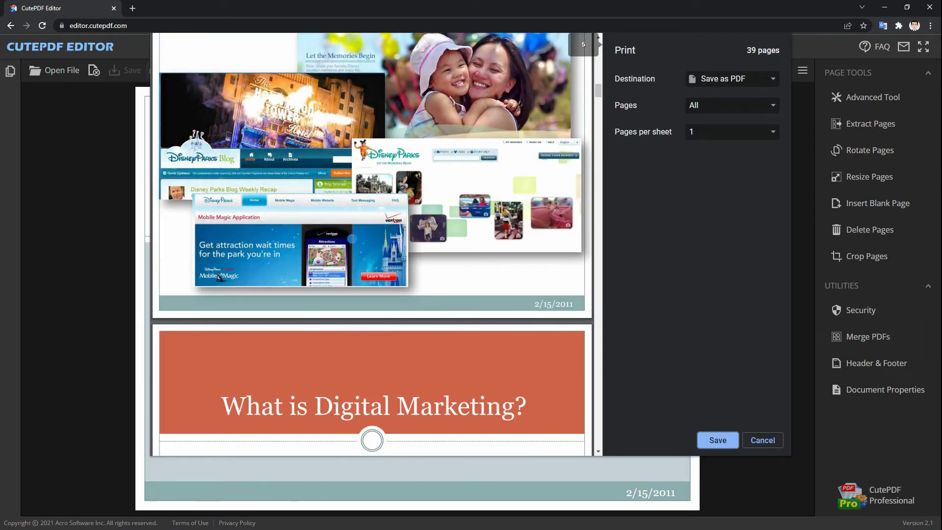
scroll(352, 238, up, 7)
scroll(353, 238, up, 8)
scroll(352, 239, up, 2)
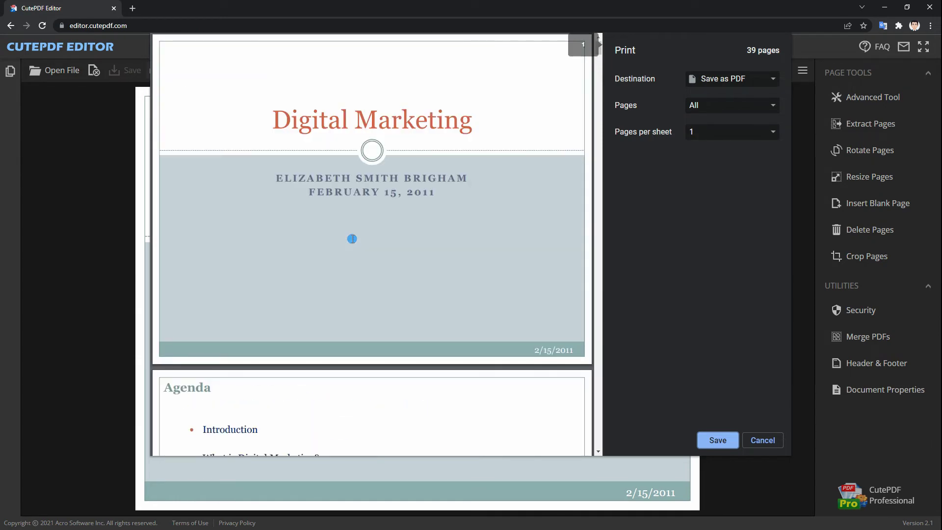
click(720, 80)
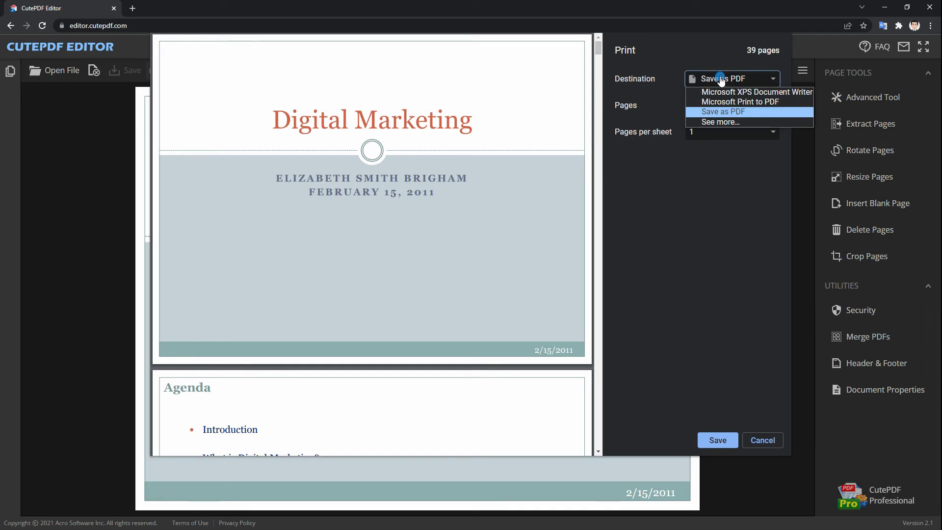
click(721, 80)
click(723, 440)
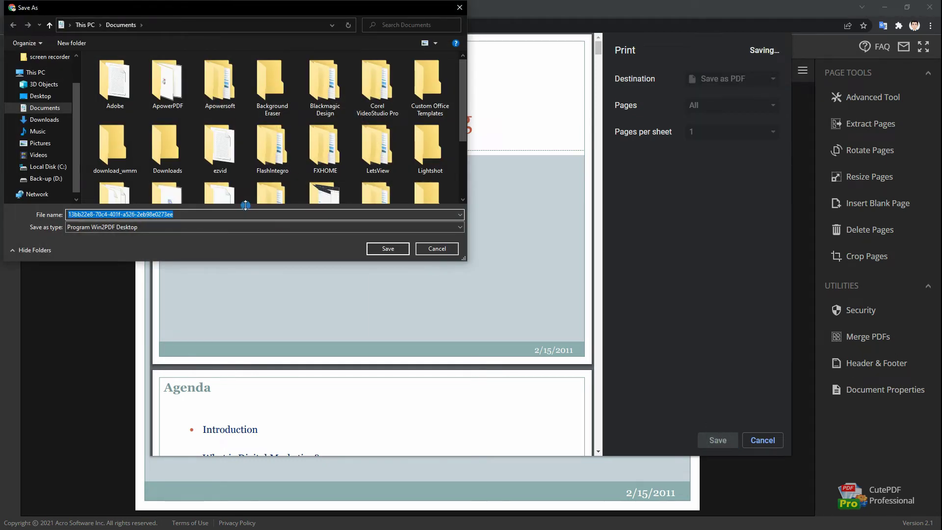
Confirm the file name in the Save As dialog and save the printed PDF
click(214, 213)
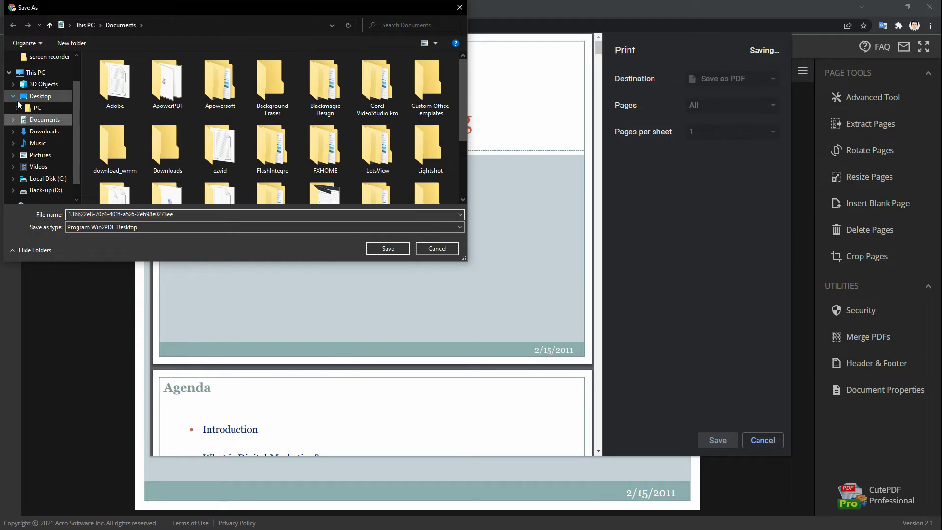
click(373, 251)
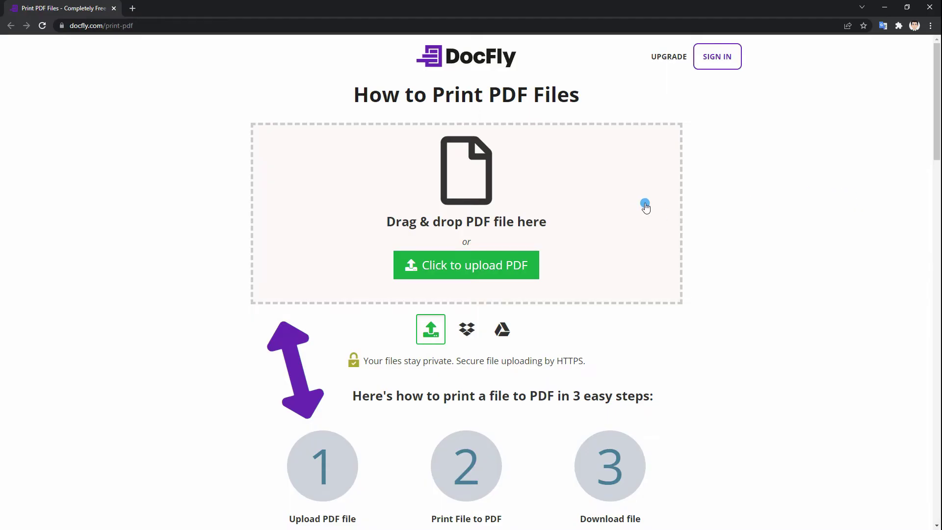
Upload test-1_1.pdf to DocFly, open it in the editor, and view pages 2, 3 and 1
click(457, 268)
click(387, 249)
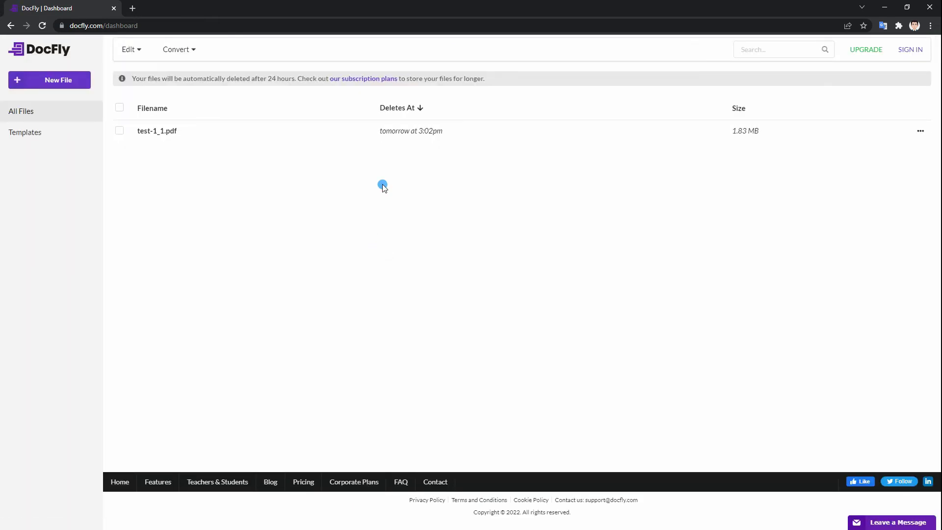
click(405, 142)
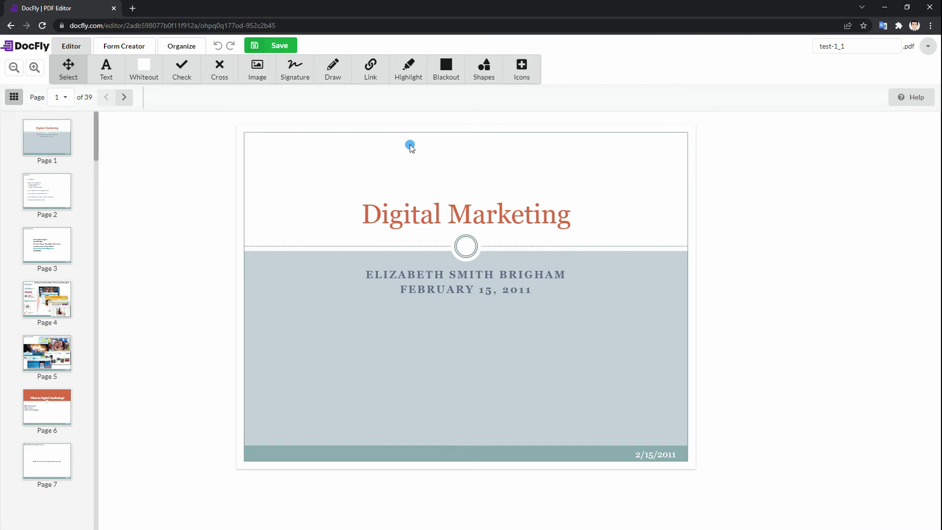
click(53, 206)
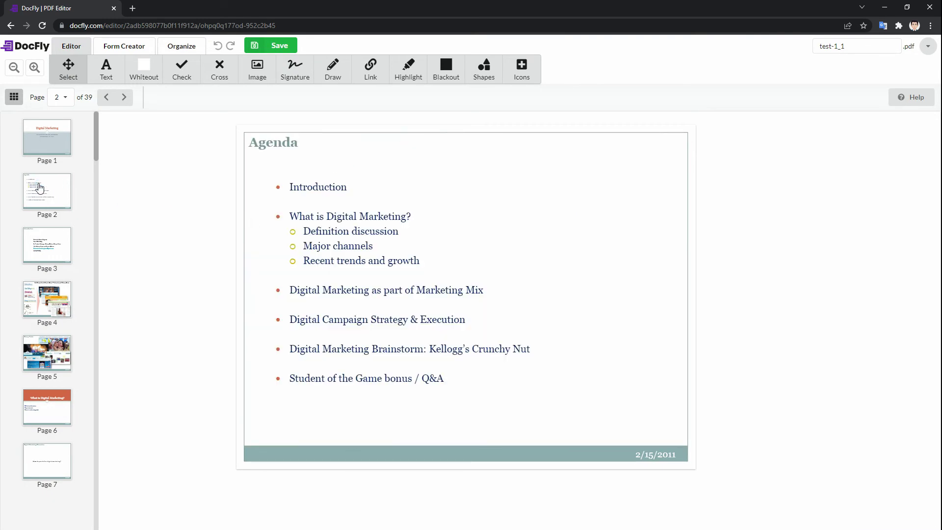
click(44, 243)
click(34, 134)
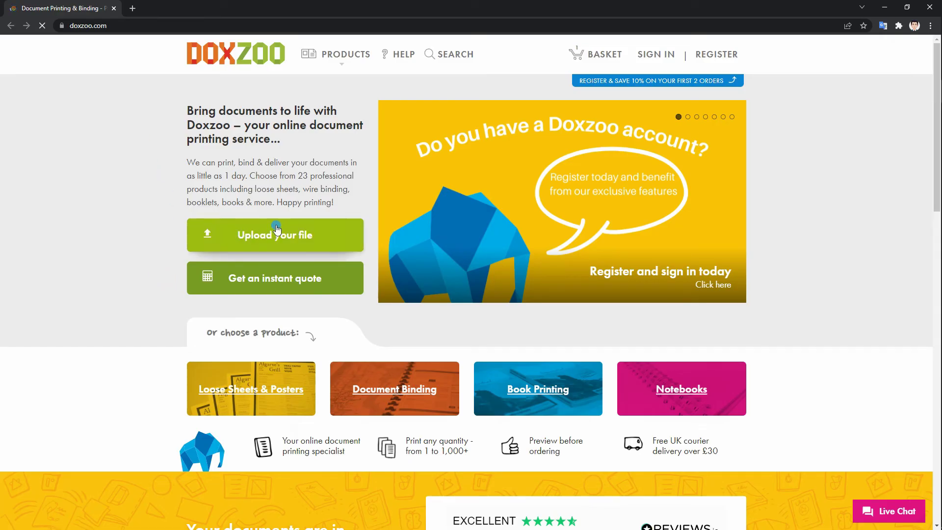
Upload the One-Summer-Night script PDF from this computer to Doxzoo
click(275, 234)
click(479, 103)
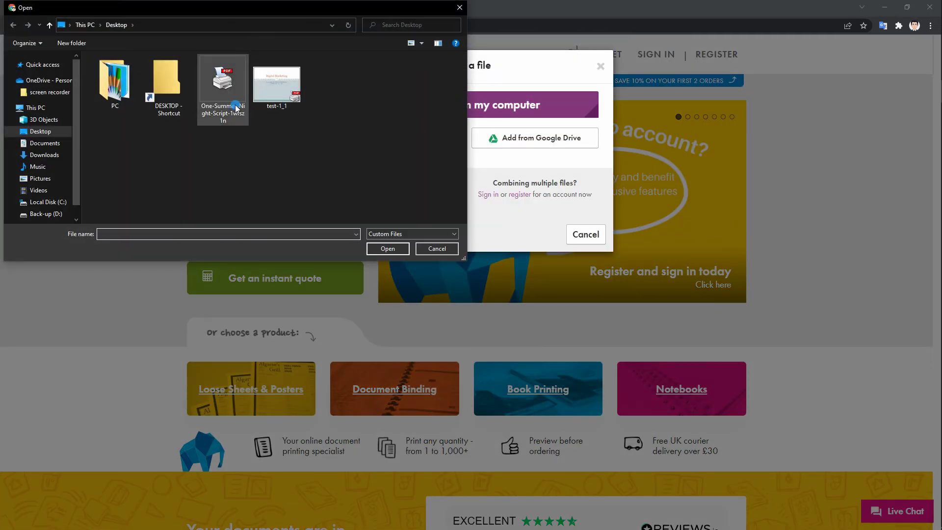
click(234, 102)
click(377, 249)
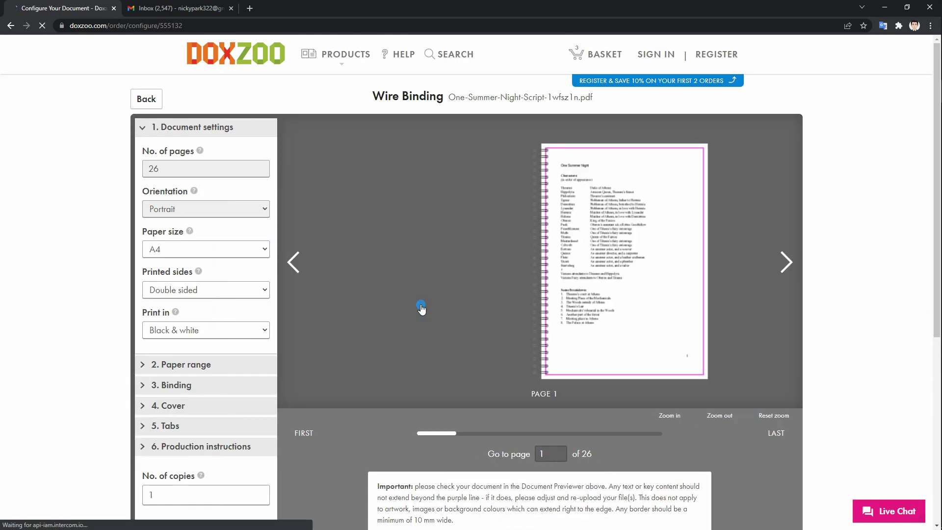
Page the Wire Binding preview forward to the pages 10–11 spread of the 26-page script
click(786, 262)
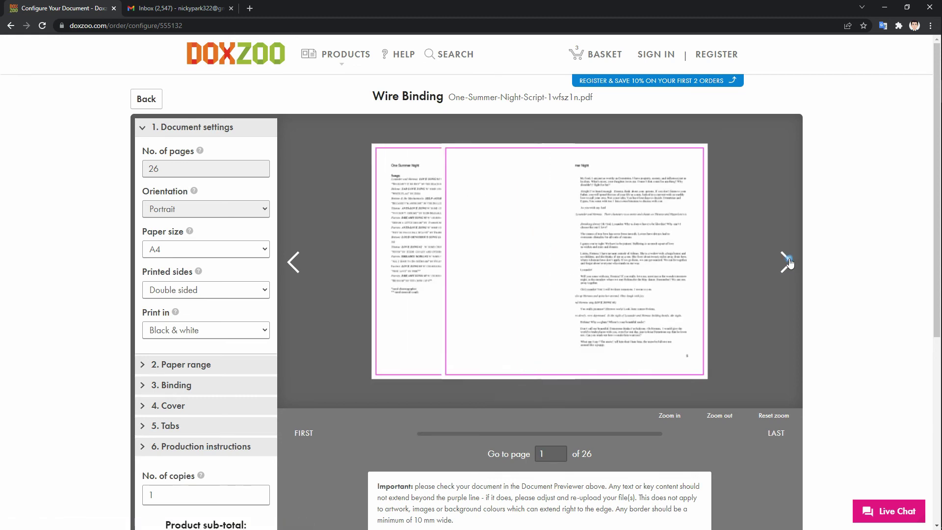
click(786, 263)
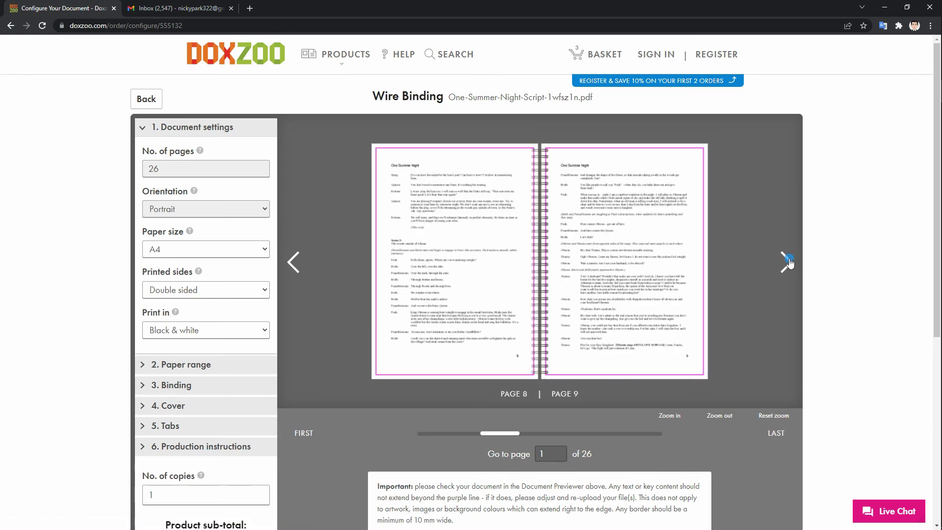
click(786, 263)
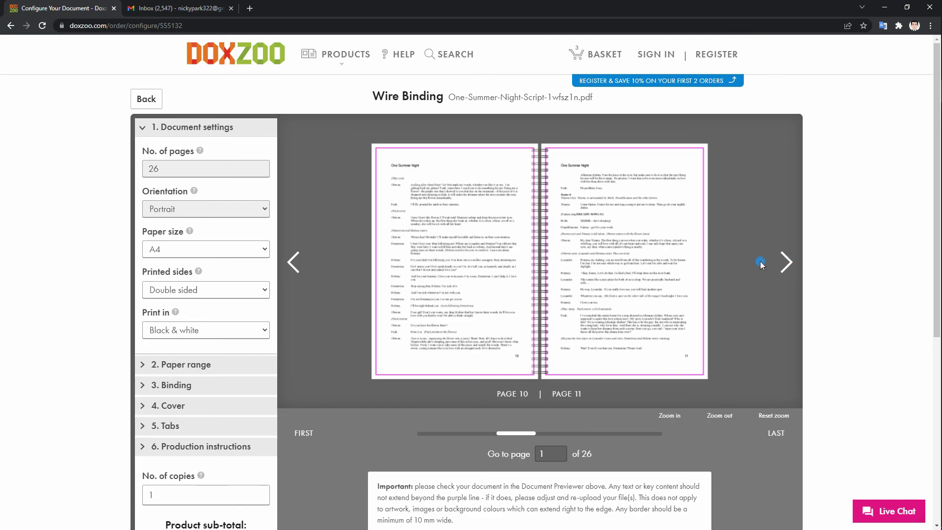
scroll(761, 262, down, 2)
scroll(761, 262, up, 2)
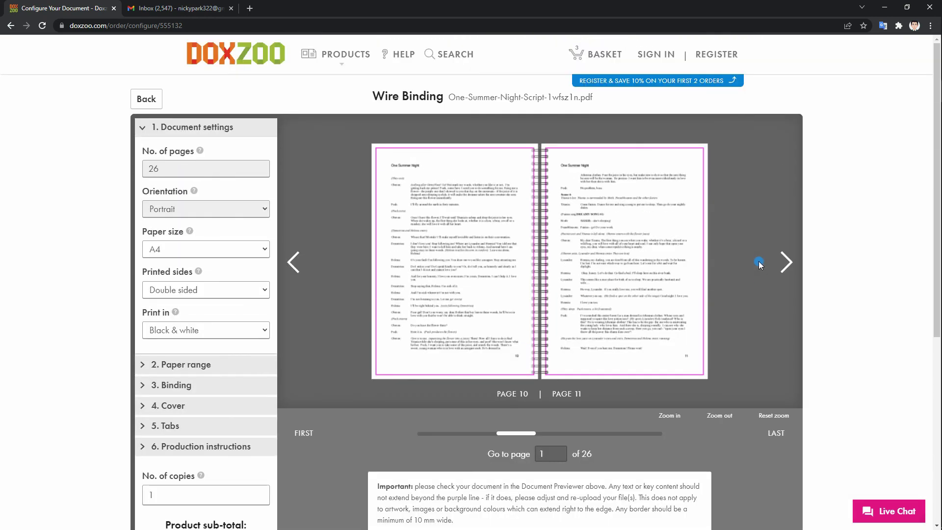